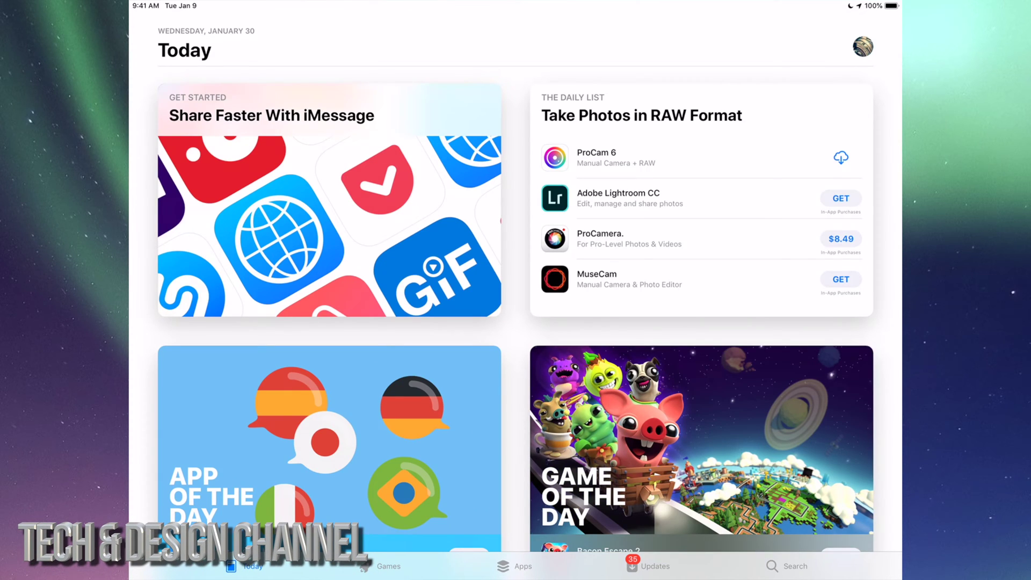
# - Show the App Store's Updates list with Microsoft Outlook among the pending apps
pyautogui.click(647, 566)
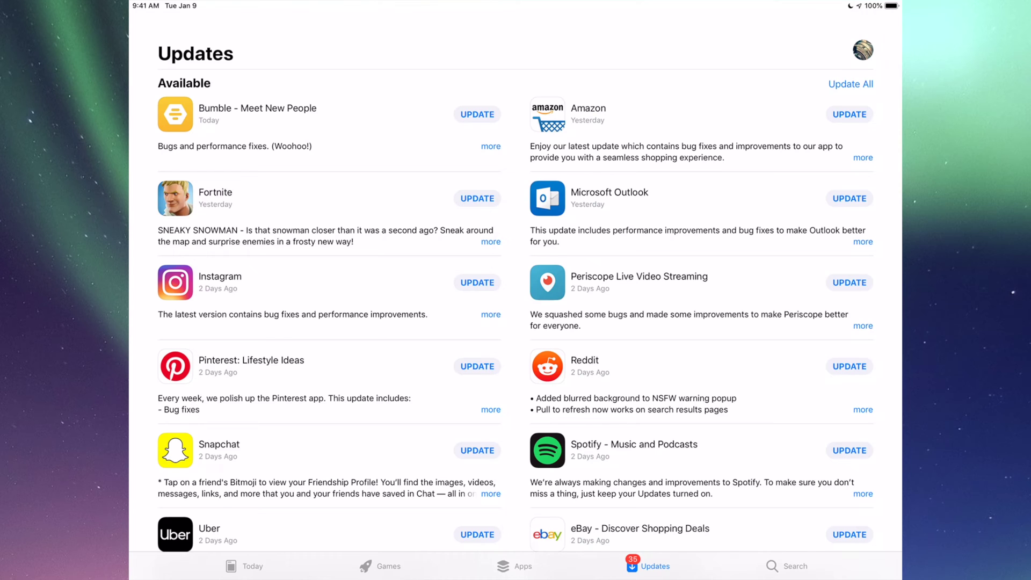
# - Scroll through all 35 pending updates to the end and back to the top
pyautogui.scroll(-4, 516, 295)
pyautogui.scroll(-2, 516, 296)
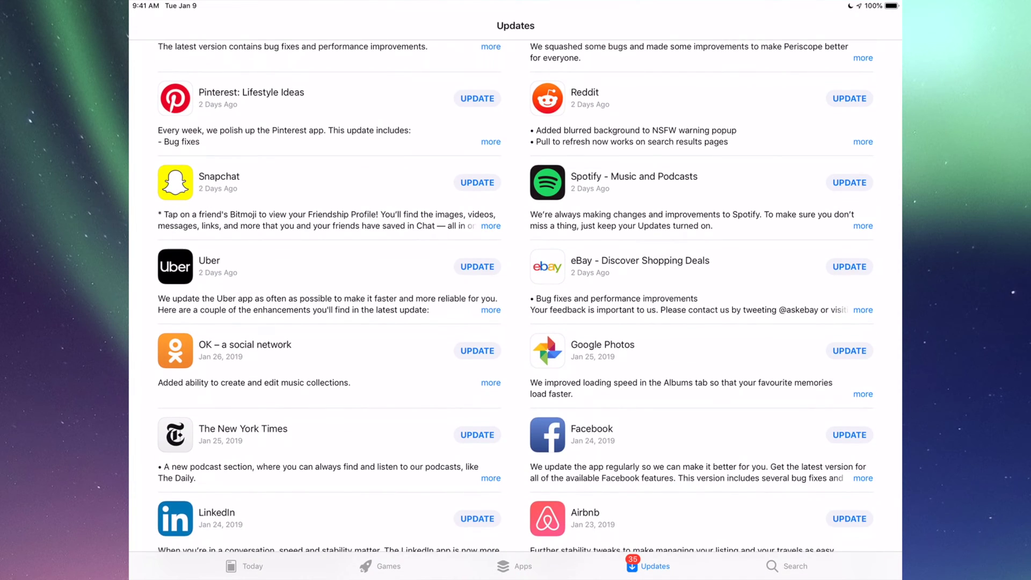
pyautogui.scroll(-3, 516, 296)
pyautogui.scroll(-3, 515, 296)
pyautogui.scroll(-5, 515, 296)
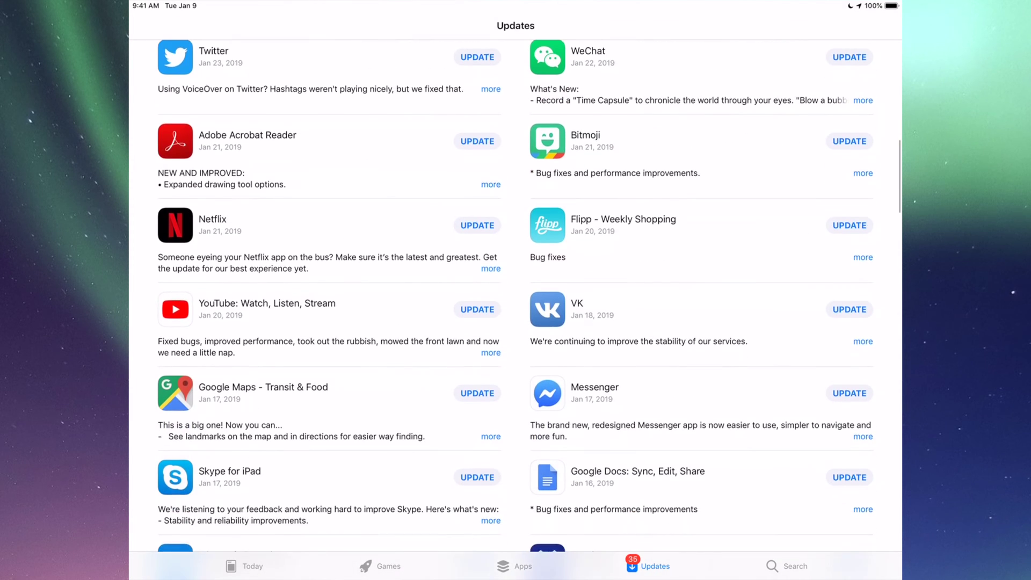
pyautogui.scroll(-5, 516, 295)
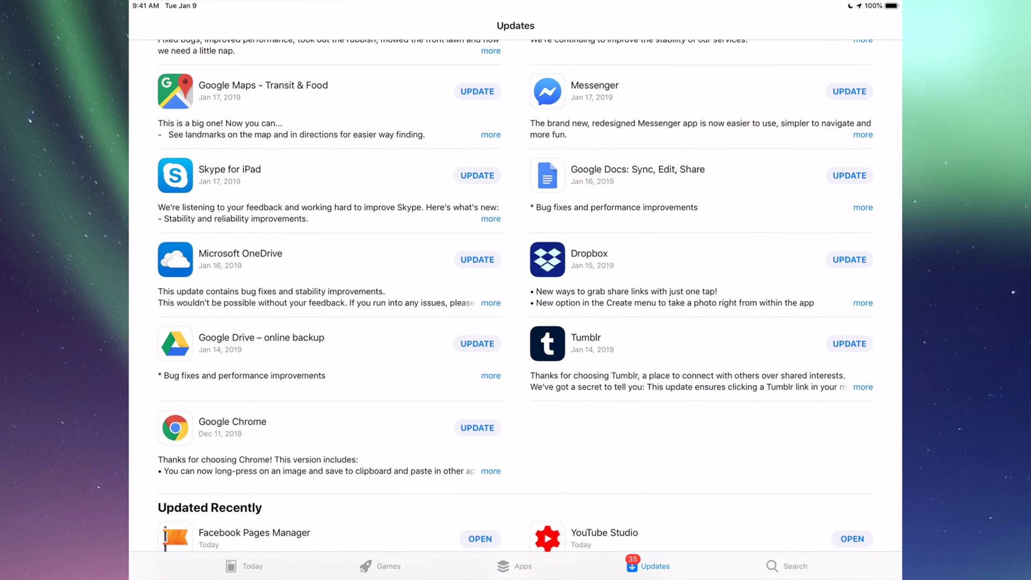
pyautogui.scroll(4, 516, 295)
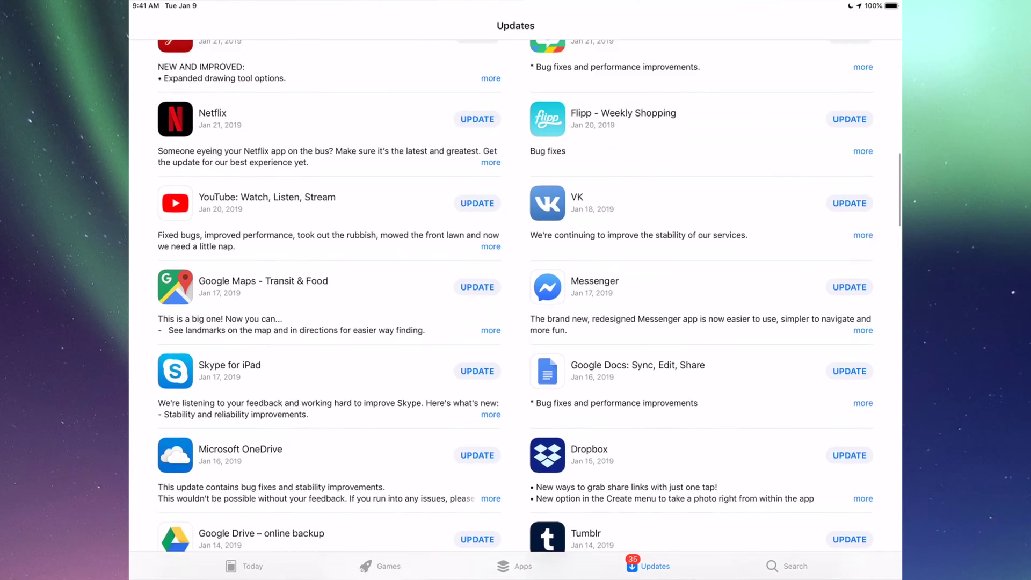
pyautogui.scroll(5, 515, 295)
pyautogui.scroll(8, 516, 295)
pyautogui.scroll(6, 516, 296)
pyautogui.scroll(3, 515, 296)
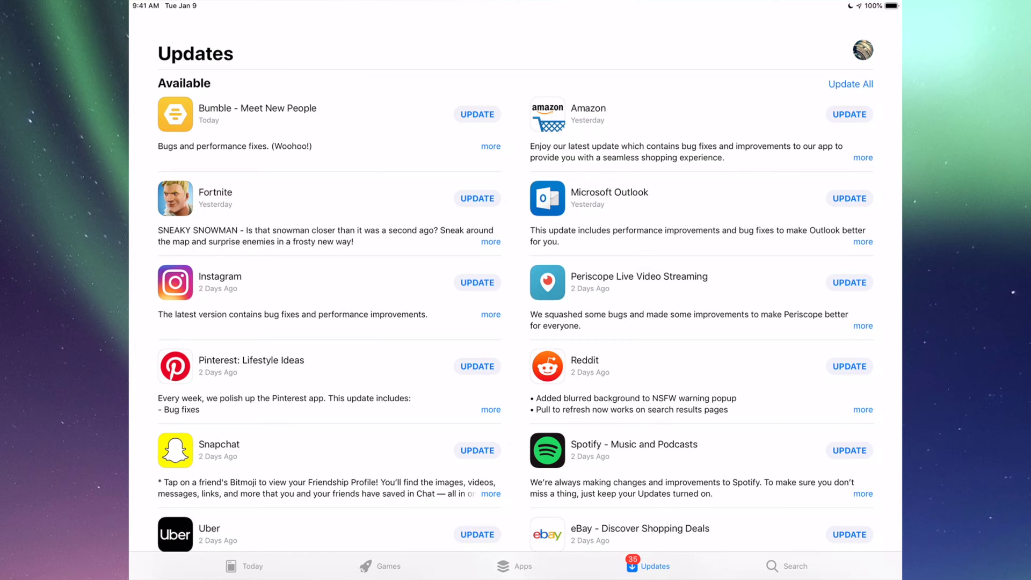
# - Search for Fortnite, start its update, and check it downloading in Updates
pyautogui.click(786, 566)
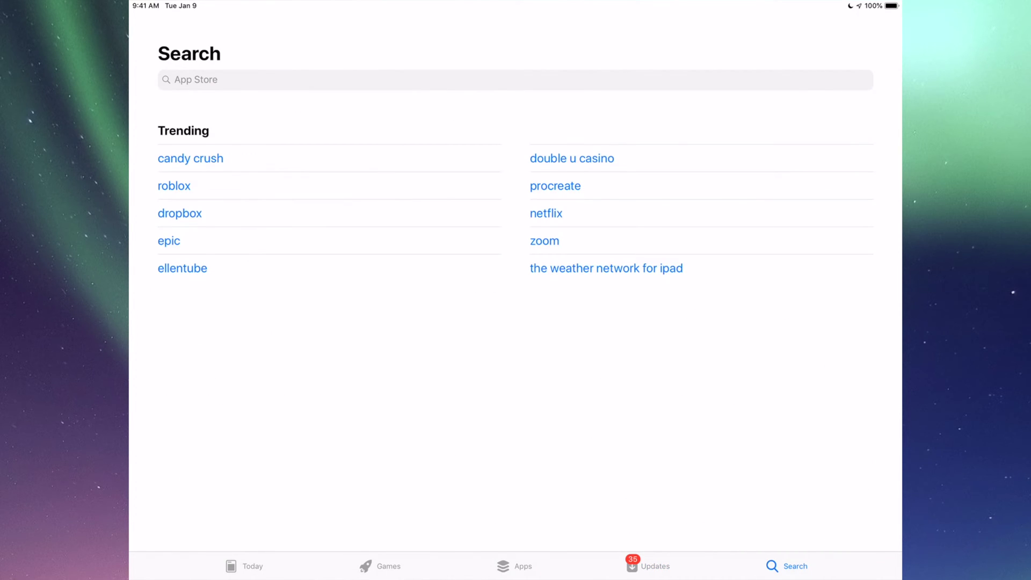
pyautogui.click(516, 80)
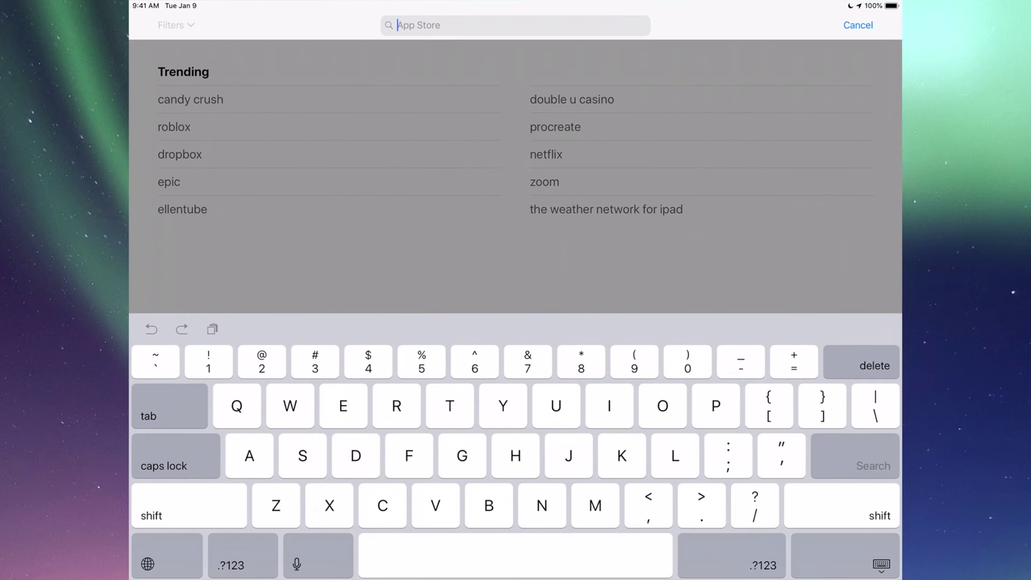
pyautogui.write('Fortnit')
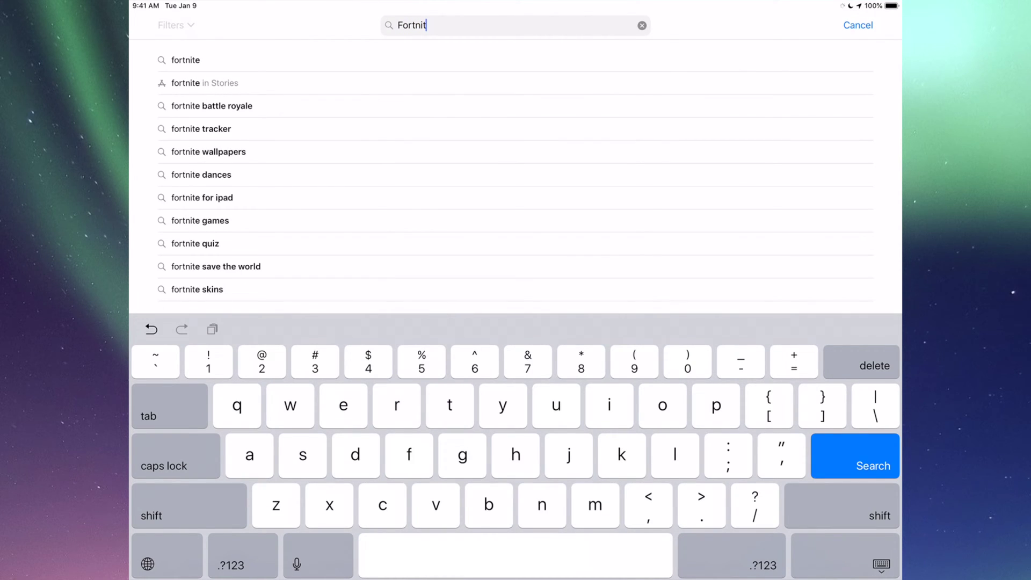
pyautogui.write('e')
pyautogui.press('Return')
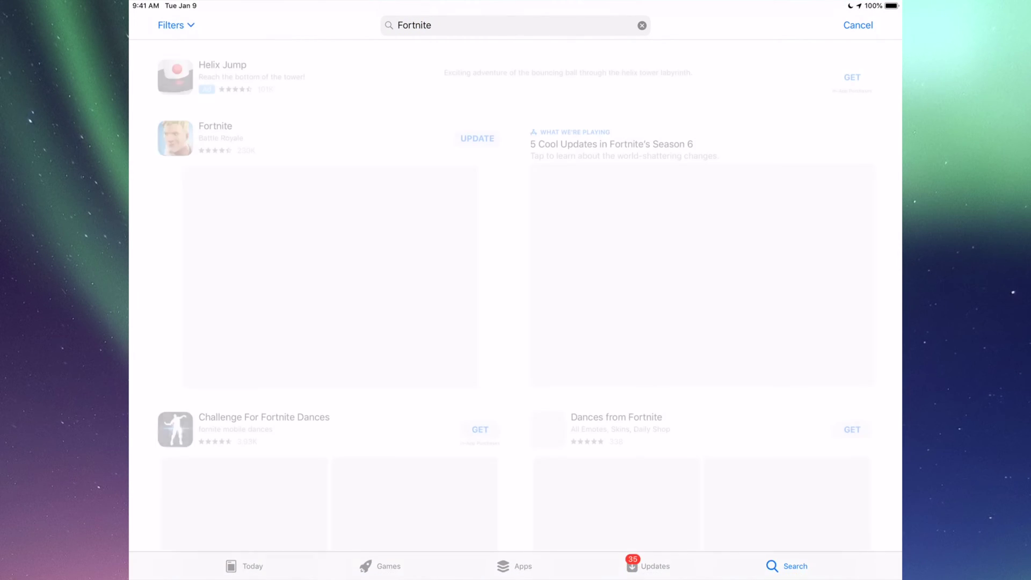
pyautogui.scroll(-1, 515, 301)
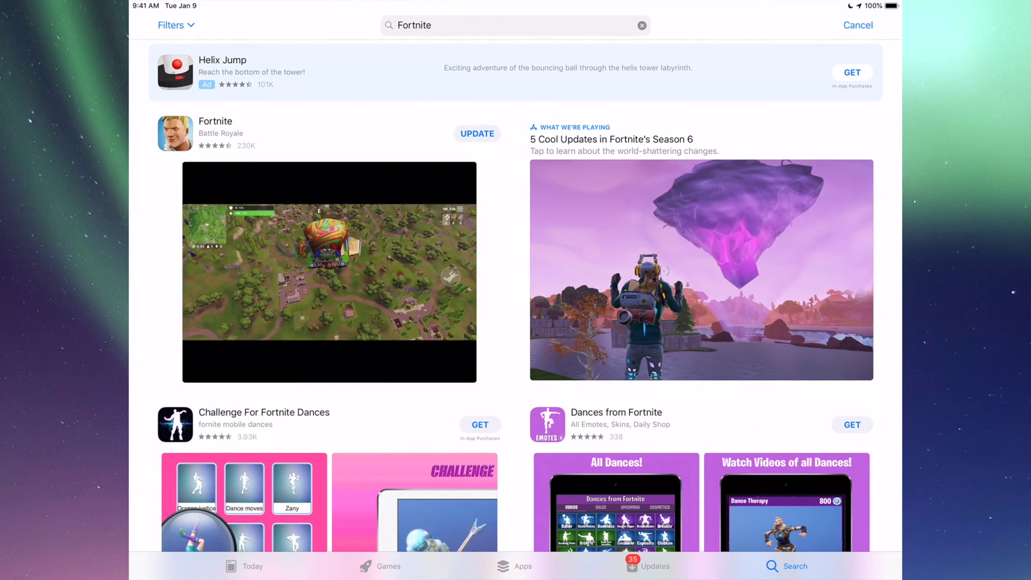
pyautogui.click(477, 134)
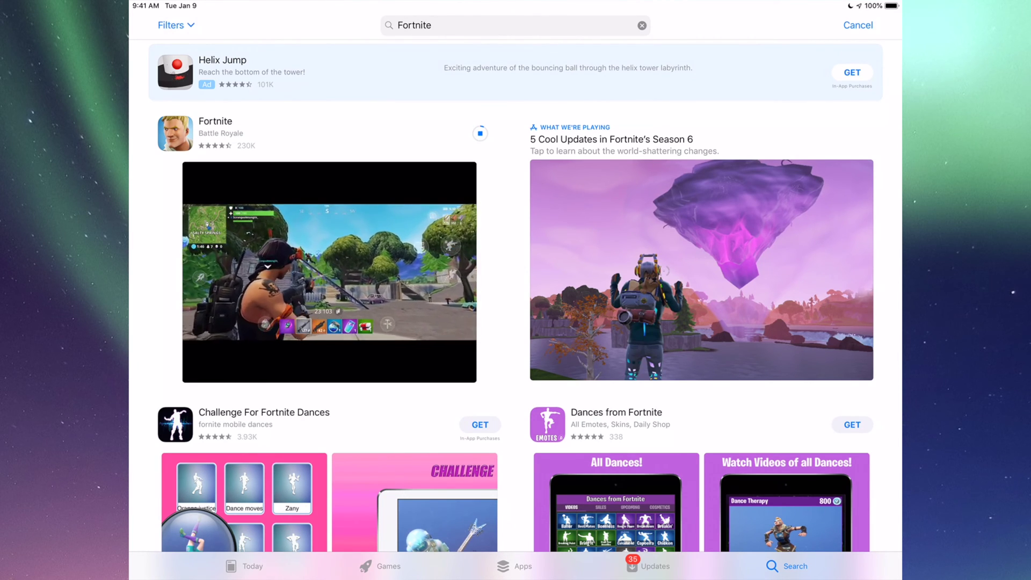
pyautogui.click(649, 566)
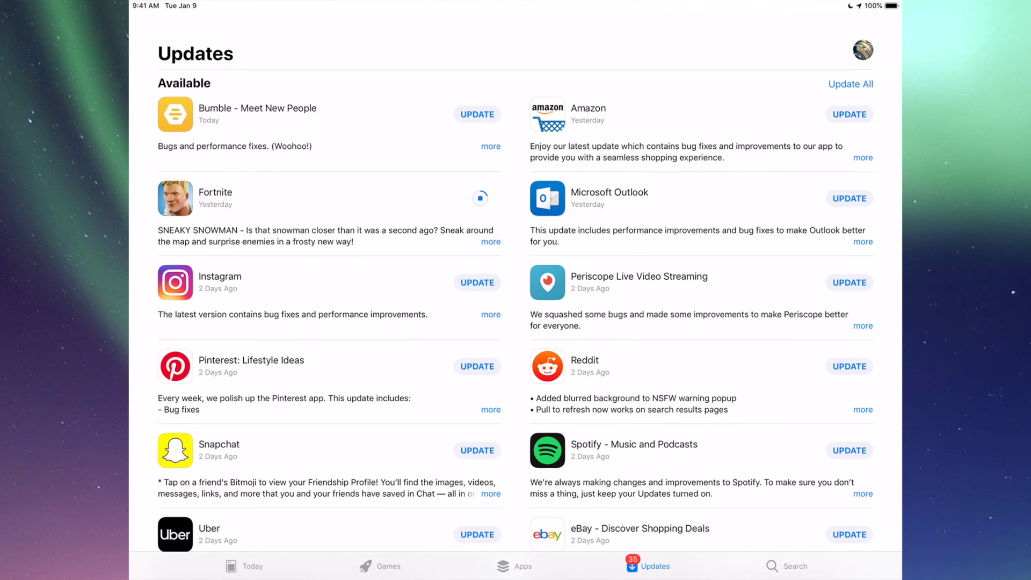
# - Search for Instagram, start its update, and go back to the Home Screen
pyautogui.click(787, 566)
pyautogui.click(640, 24)
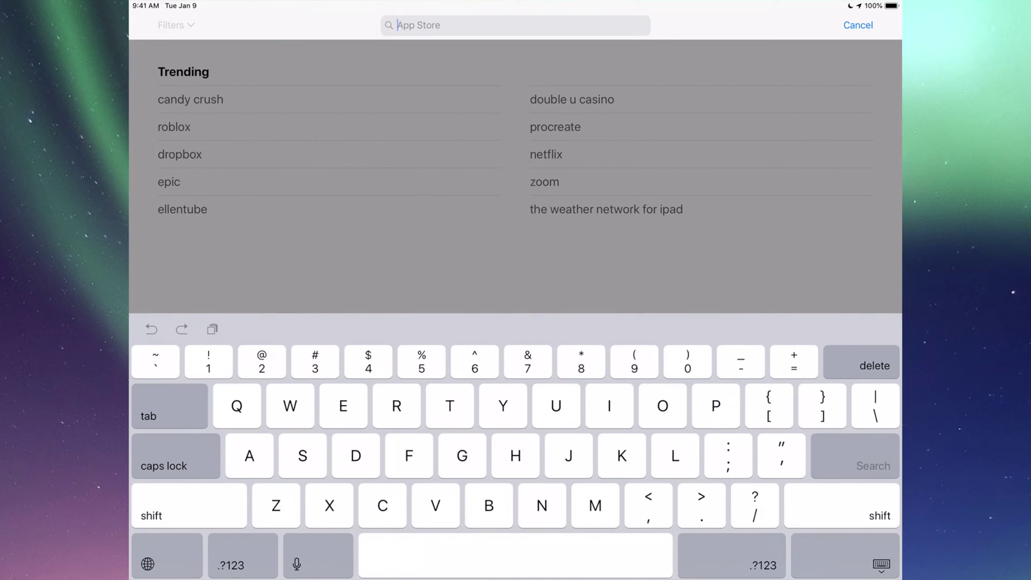
pyautogui.write('Instagram')
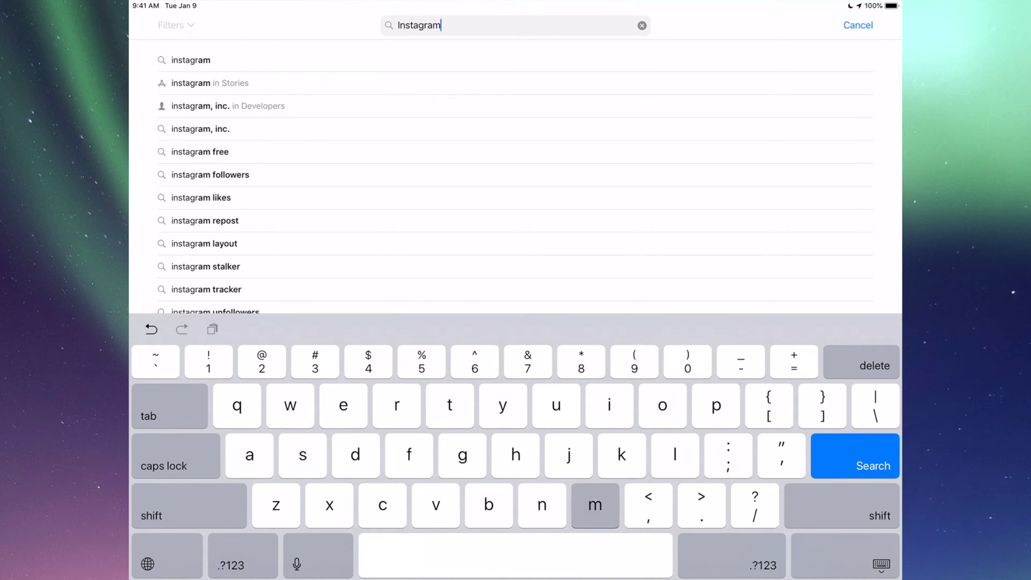
pyautogui.press('Return')
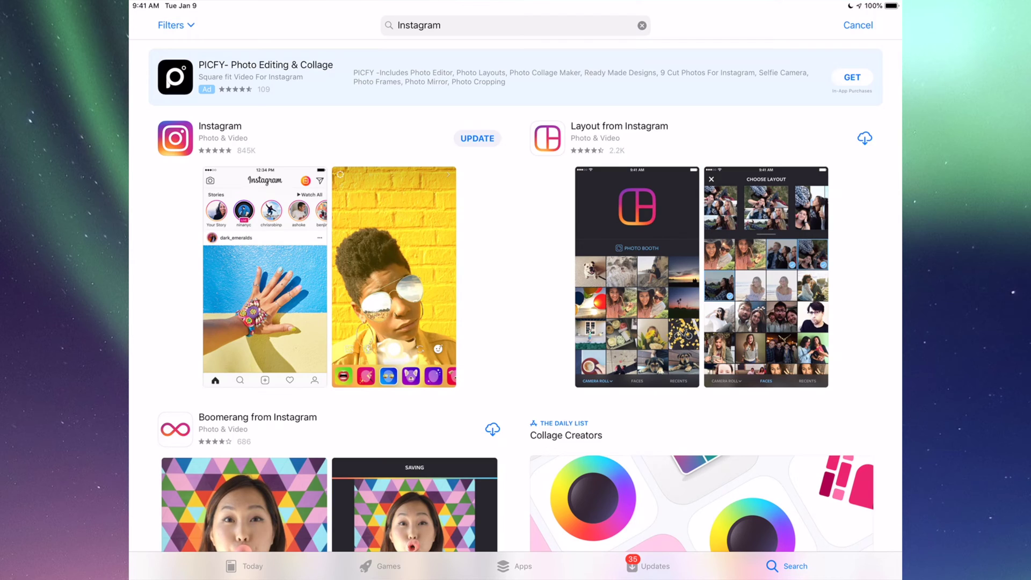
pyautogui.click(477, 138)
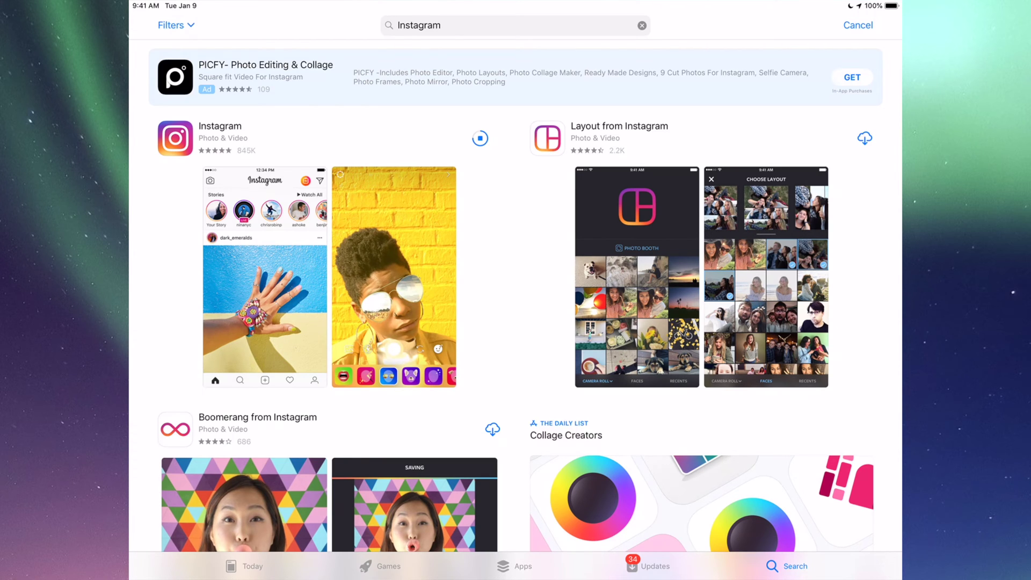
pyautogui.press('super+h')
pyautogui.press('super+h')
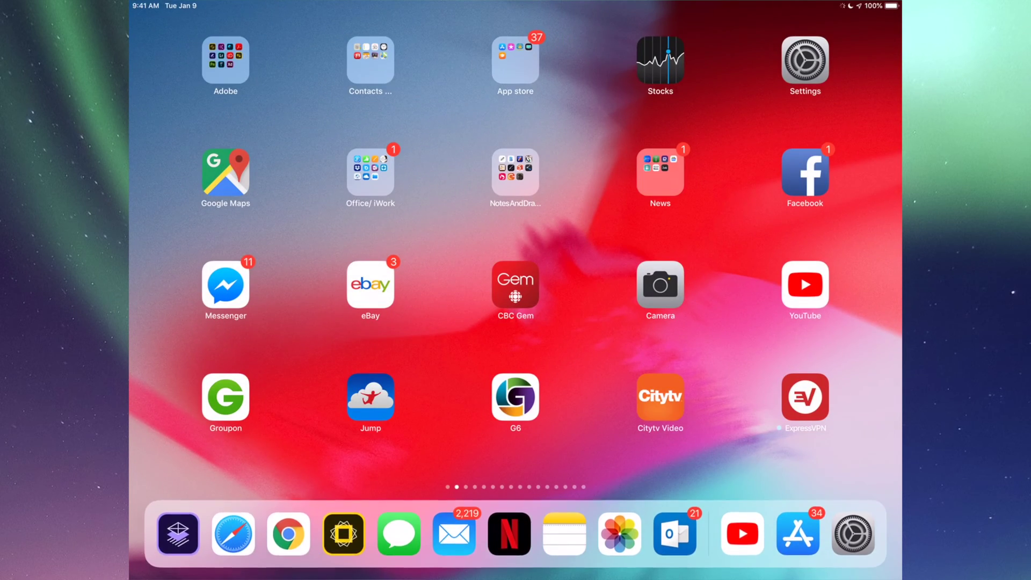
# - Open Settings' Software Update page showing iOS 12.1.3 up to date
pyautogui.click(805, 60)
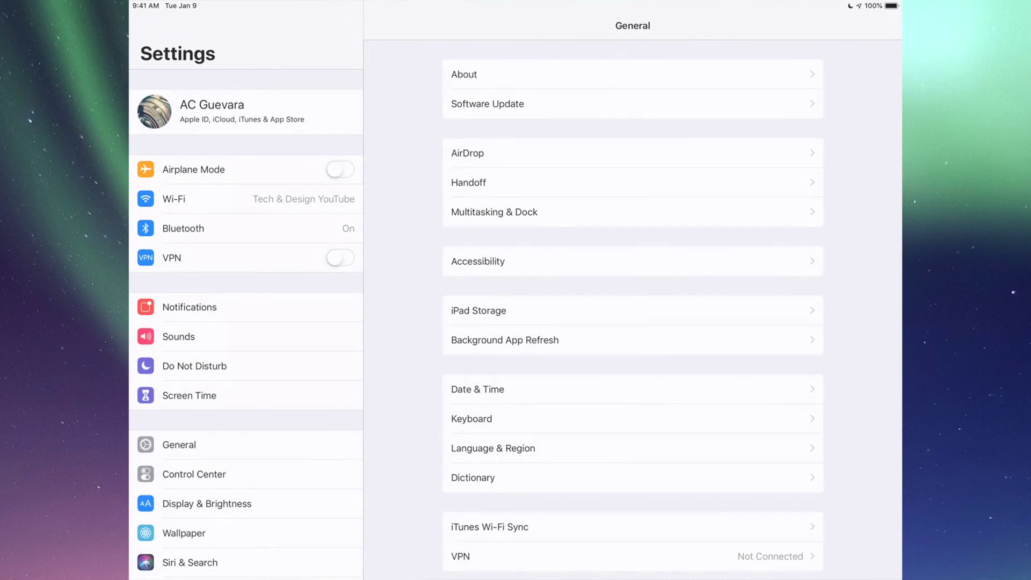
pyautogui.scroll(-3, 246, 290)
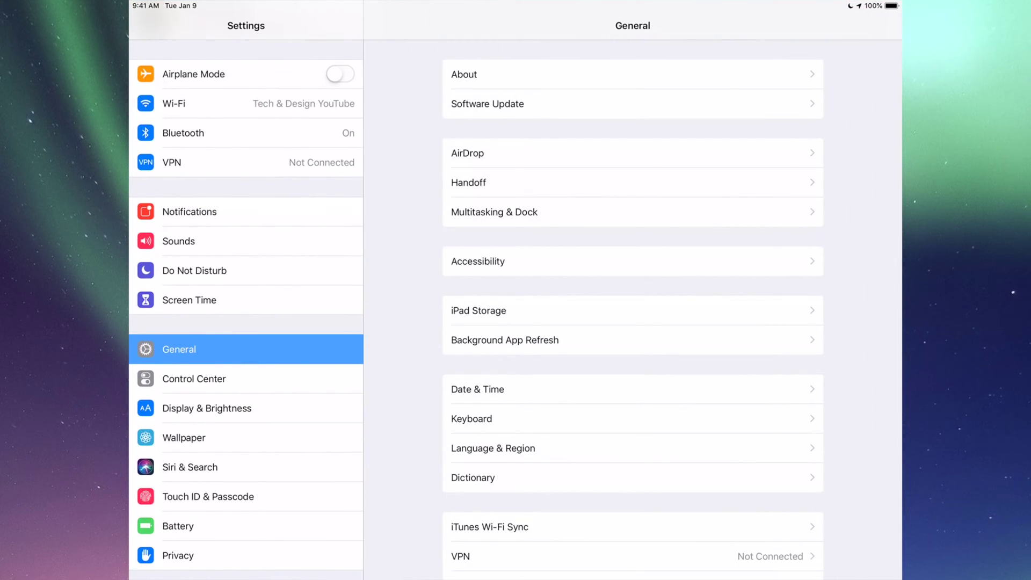
pyautogui.scroll(-2, 246, 309)
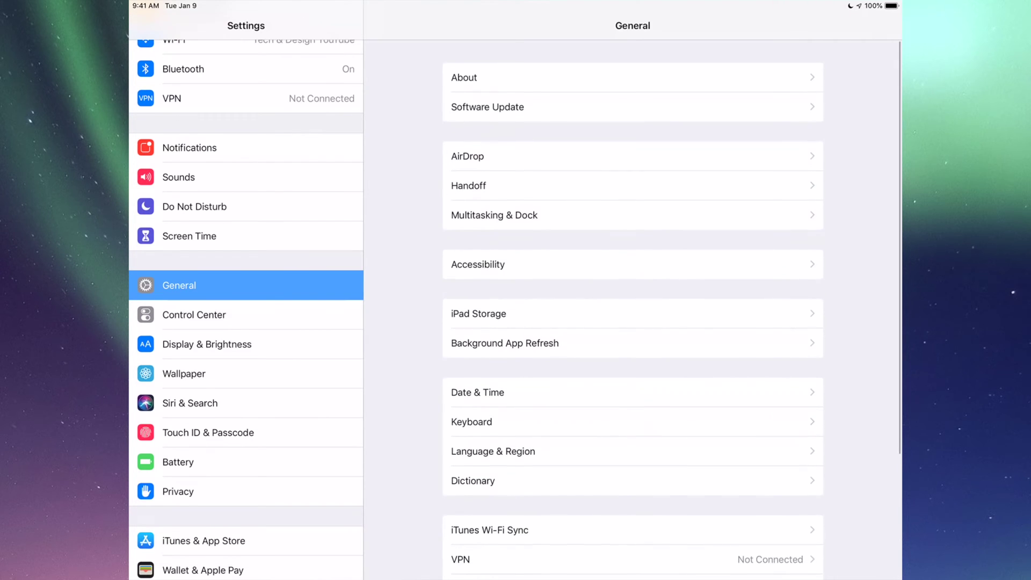
pyautogui.click(487, 103)
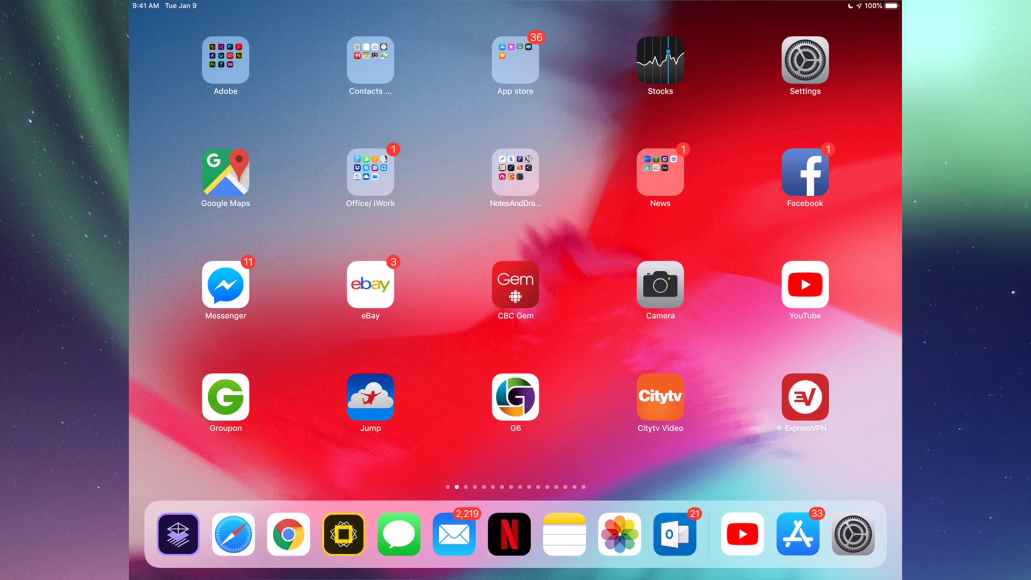
# - Launch the App Store from its folder and view the 33 remaining updates
pyautogui.click(515, 59)
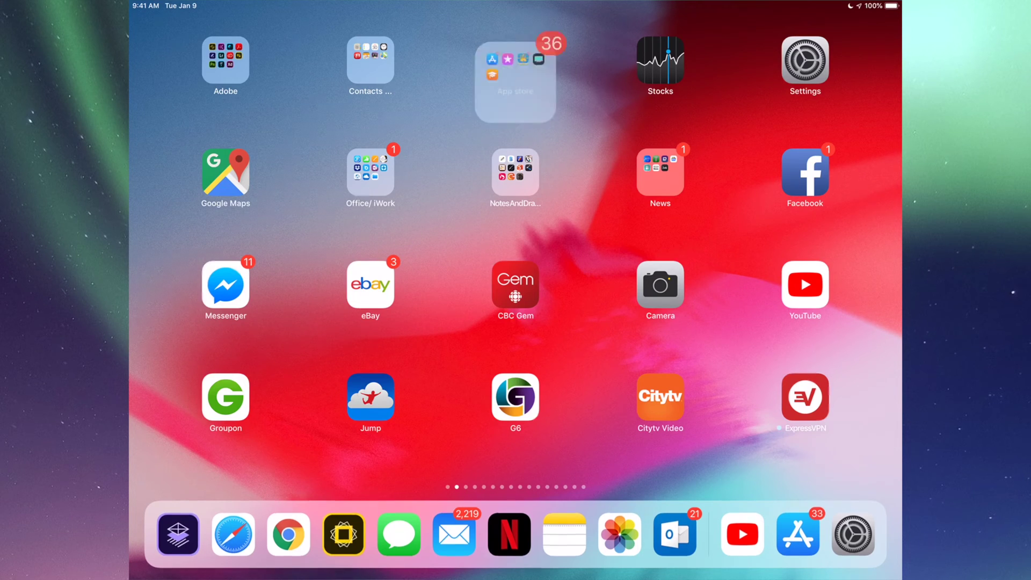
pyautogui.click(373, 147)
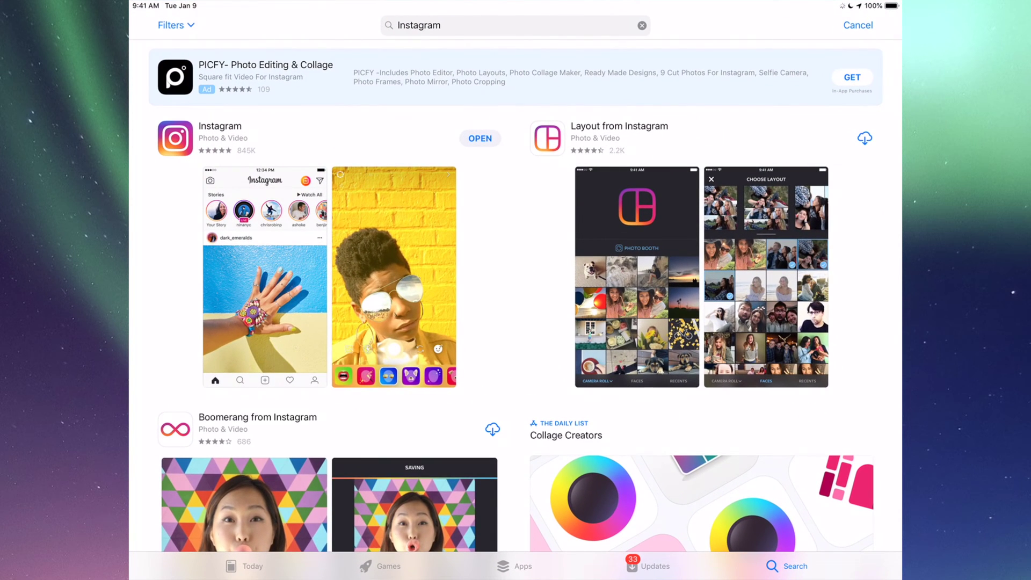
pyautogui.click(648, 566)
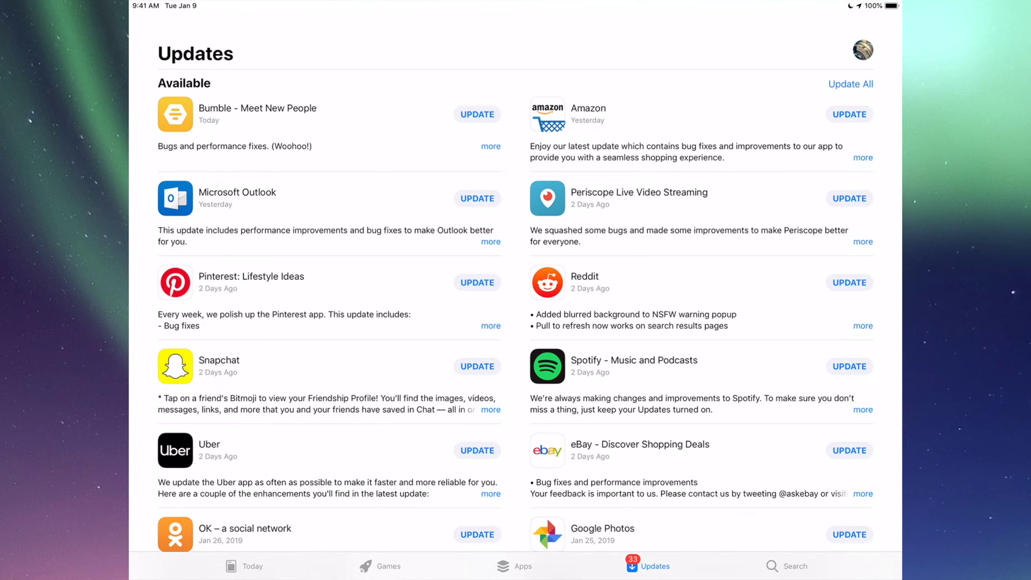
# - Use the app switcher to return to the Settings Software Update page
pyautogui.moveTo(516, 578); pyautogui.dragTo(515, 323)
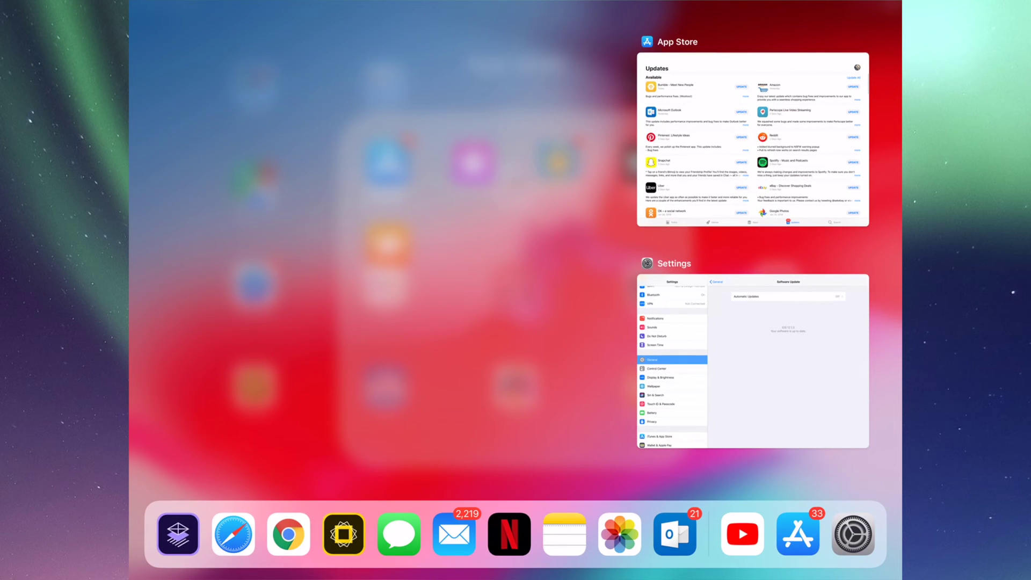
pyautogui.click(753, 361)
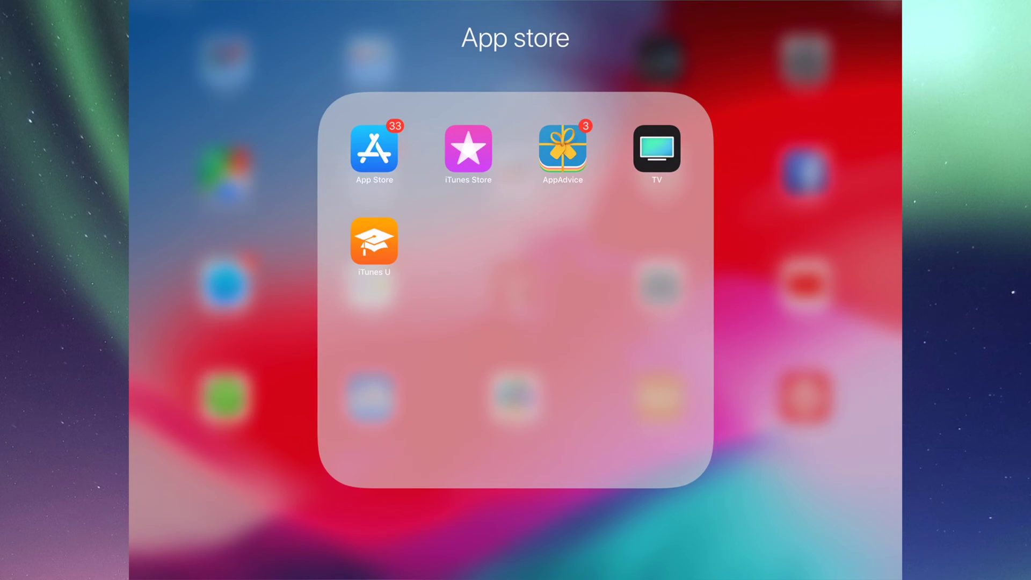
# - Launch the App Store from the App store folder and return to the top of Updates
pyautogui.click(779, 322)
pyautogui.click(516, 57)
pyautogui.click(374, 148)
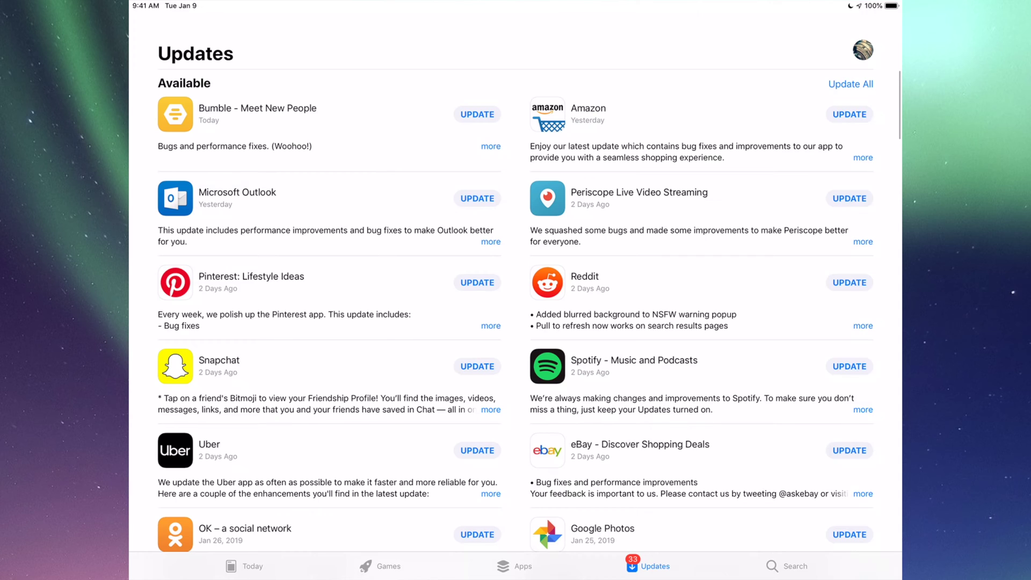
pyautogui.scroll(2, 516, 301)
# - Start updates for Bumble, Amazon, Outlook, Periscope, Pinterest, Reddit, Snapchat and Spotify
pyautogui.click(477, 114)
pyautogui.click(849, 114)
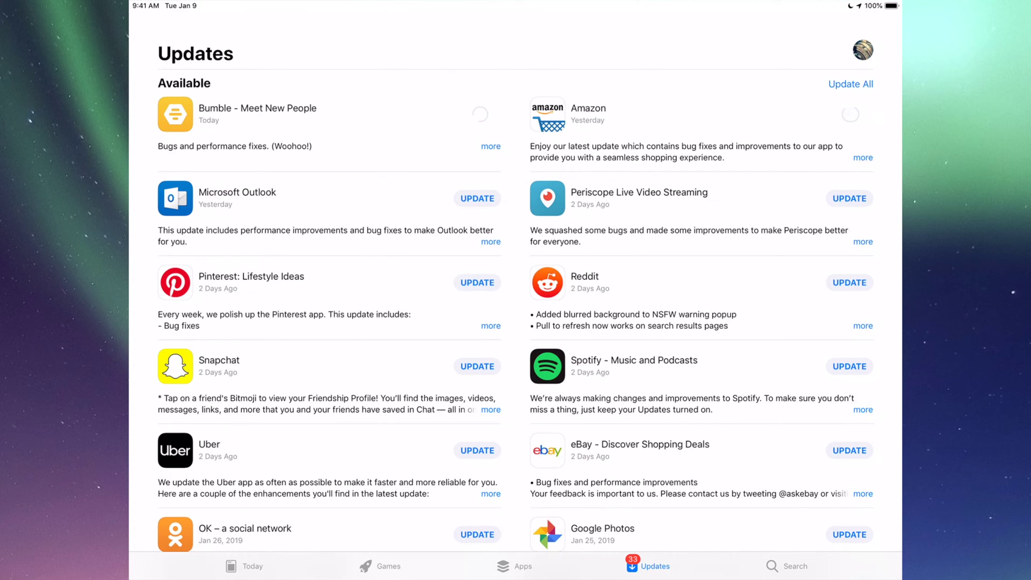
pyautogui.click(477, 198)
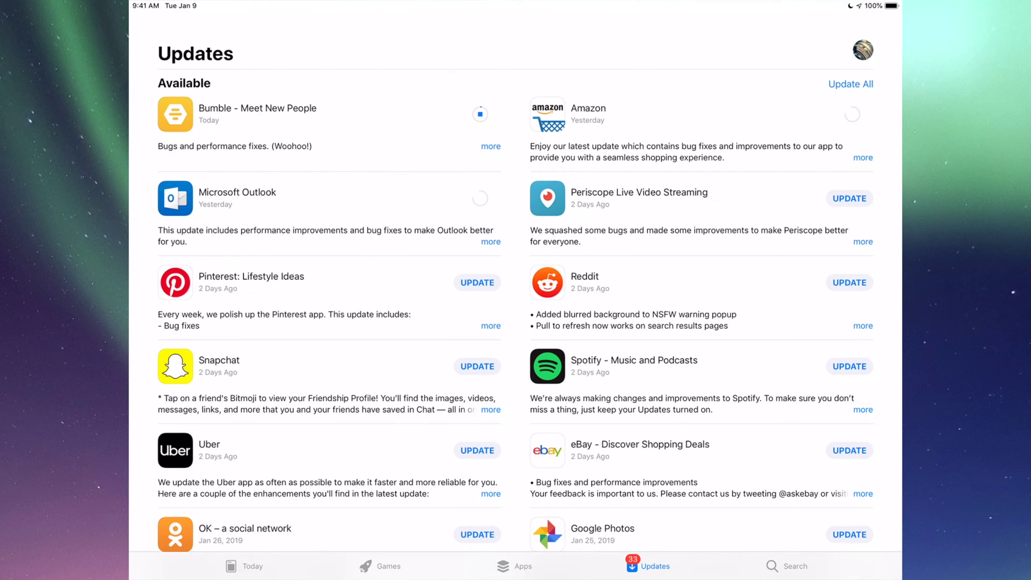
pyautogui.click(850, 199)
pyautogui.click(477, 283)
pyautogui.click(850, 282)
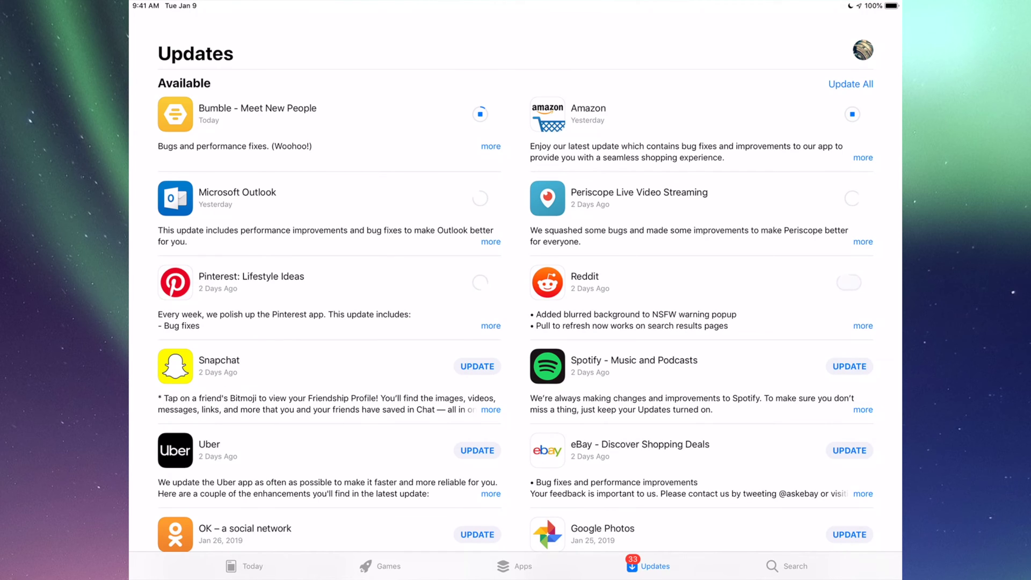
pyautogui.click(477, 367)
pyautogui.click(850, 366)
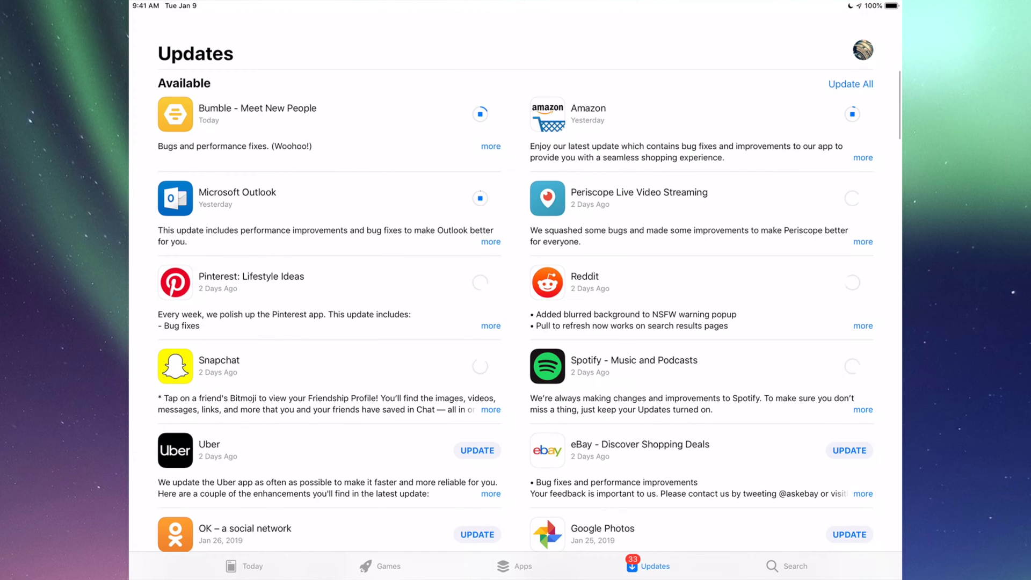
# - Further down, start updates for Uber, Google Photos, Facebook, Airbnb and WeChat
pyautogui.scroll(-3, 516, 295)
pyautogui.scroll(4, 515, 295)
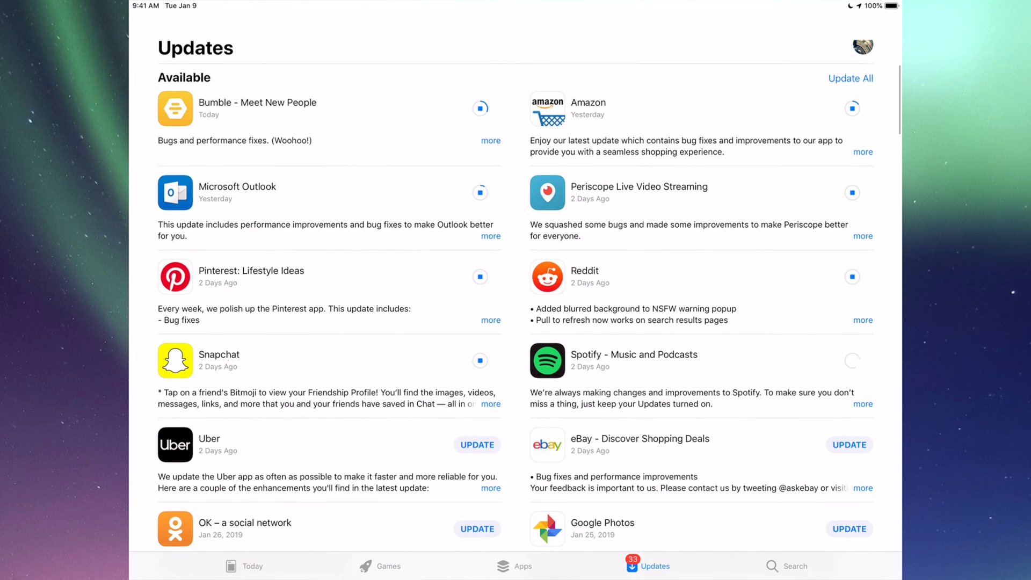
pyautogui.scroll(-5, 516, 296)
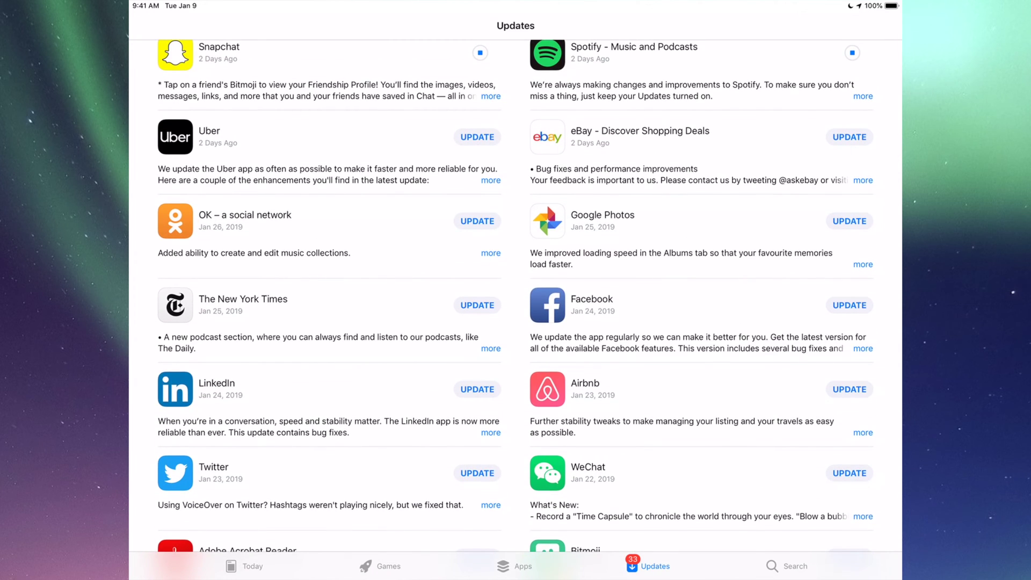
pyautogui.click(477, 138)
pyautogui.click(849, 221)
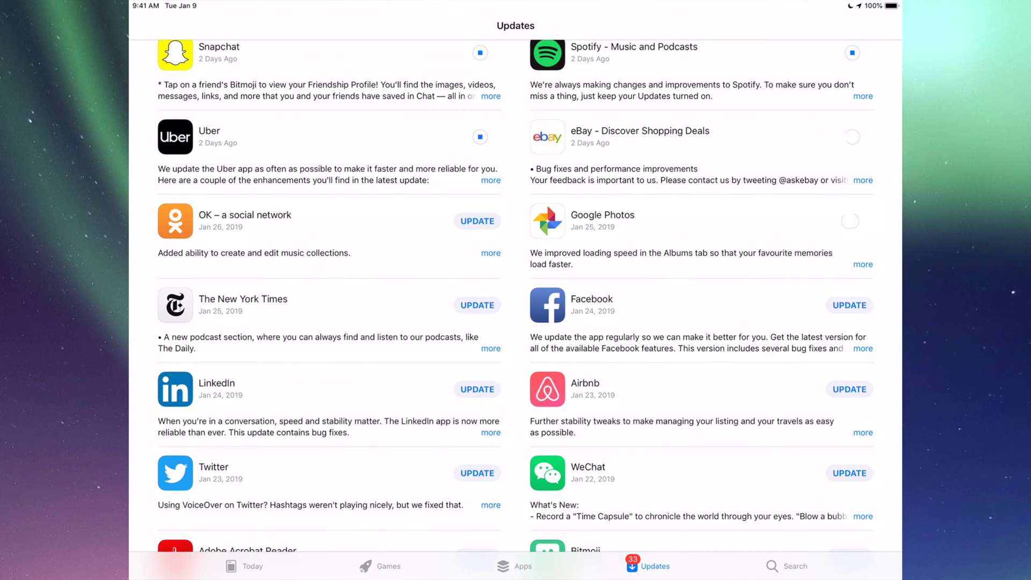
pyautogui.scroll(-2, 515, 296)
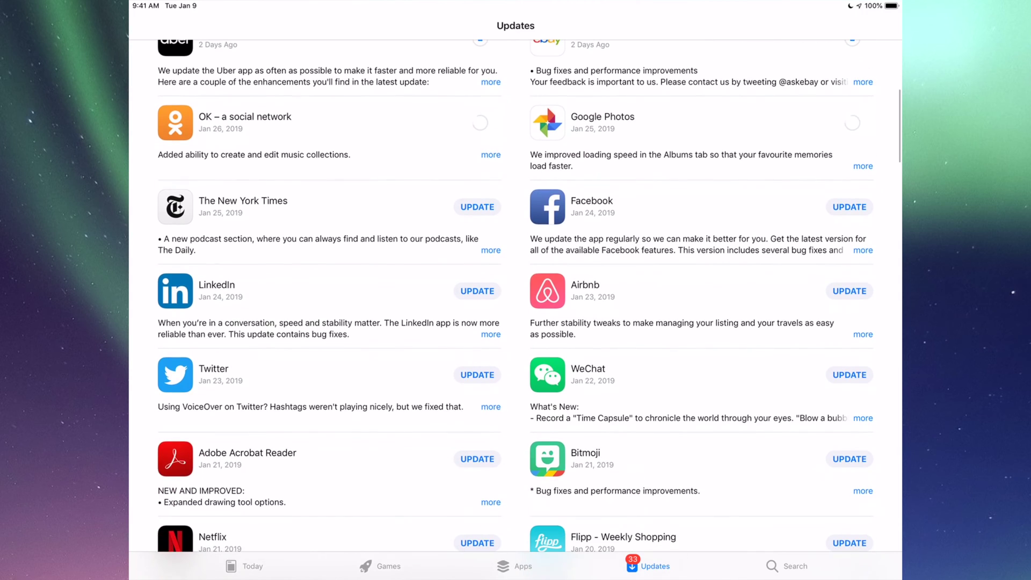
pyautogui.click(850, 207)
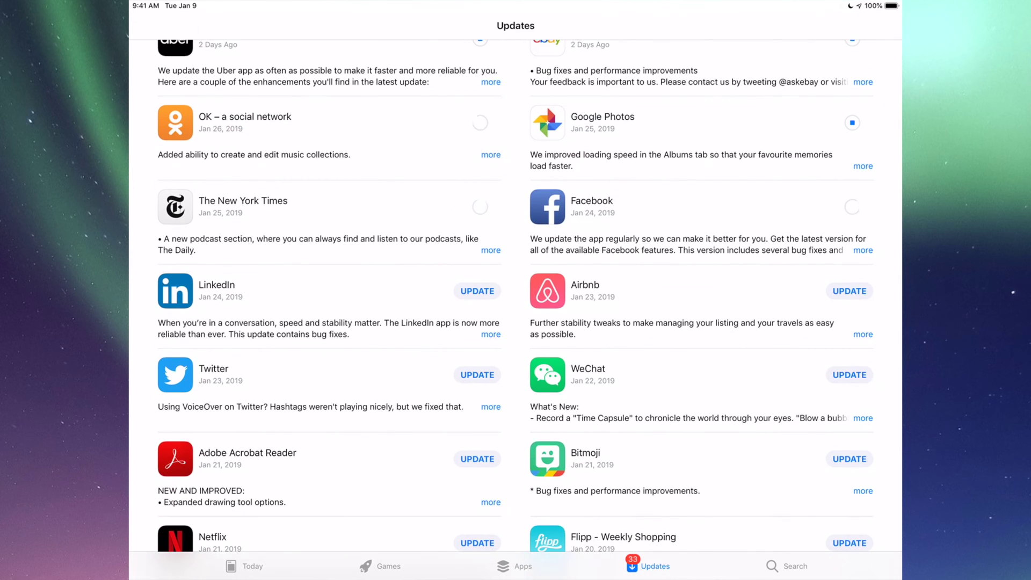
pyautogui.click(850, 291)
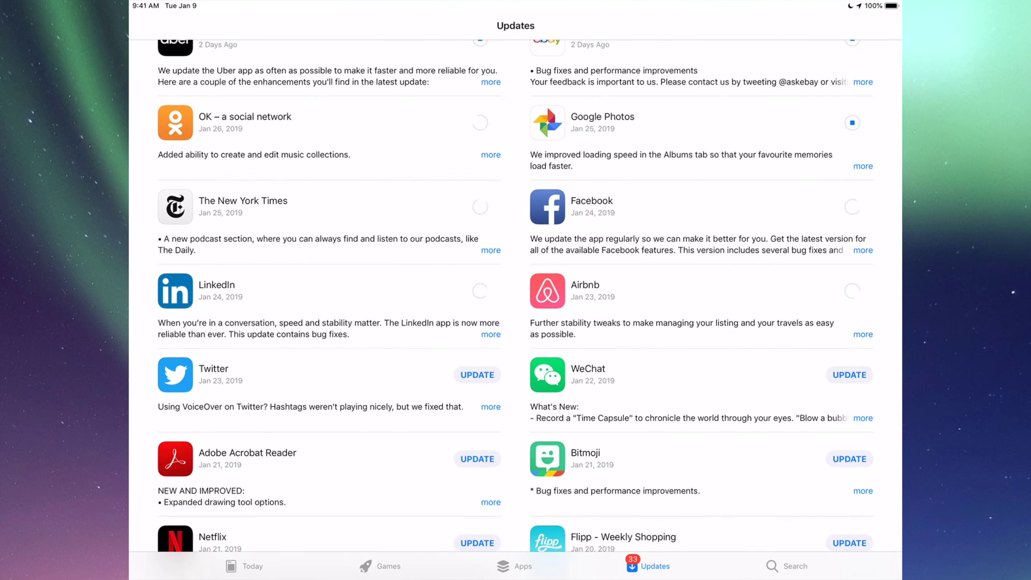
pyautogui.click(850, 375)
# - Start the remaining updates, including Bitmoji, Netflix, Skype for iPad and Tumblr
pyautogui.scroll(-3, 516, 306)
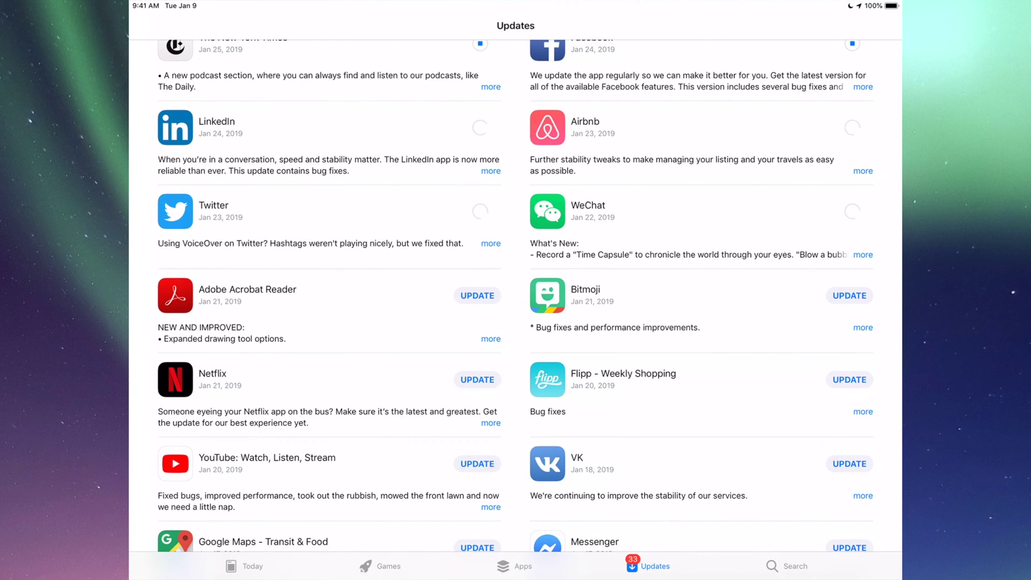
pyautogui.scroll(-2, 516, 295)
pyautogui.click(850, 180)
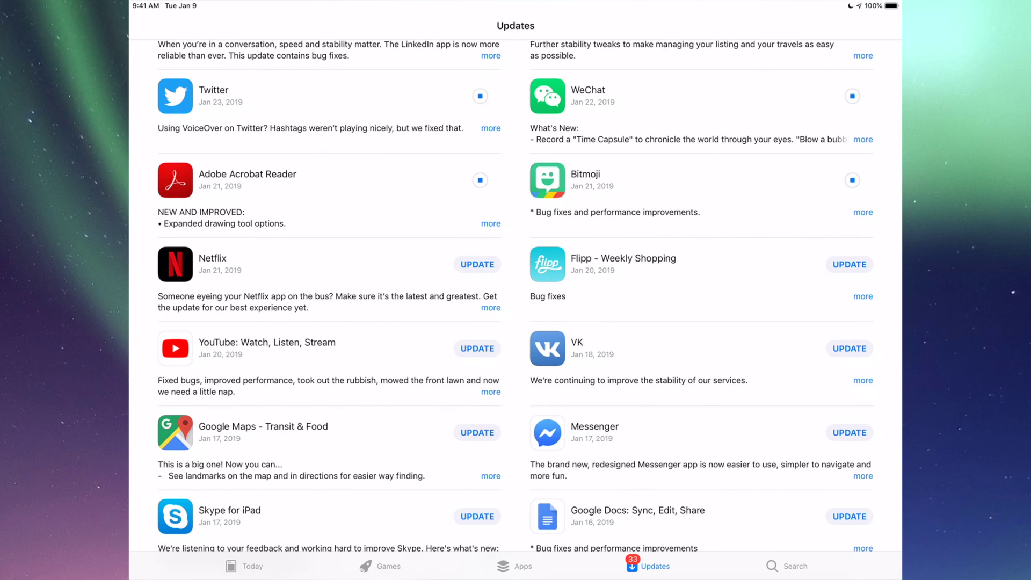
pyautogui.click(849, 180)
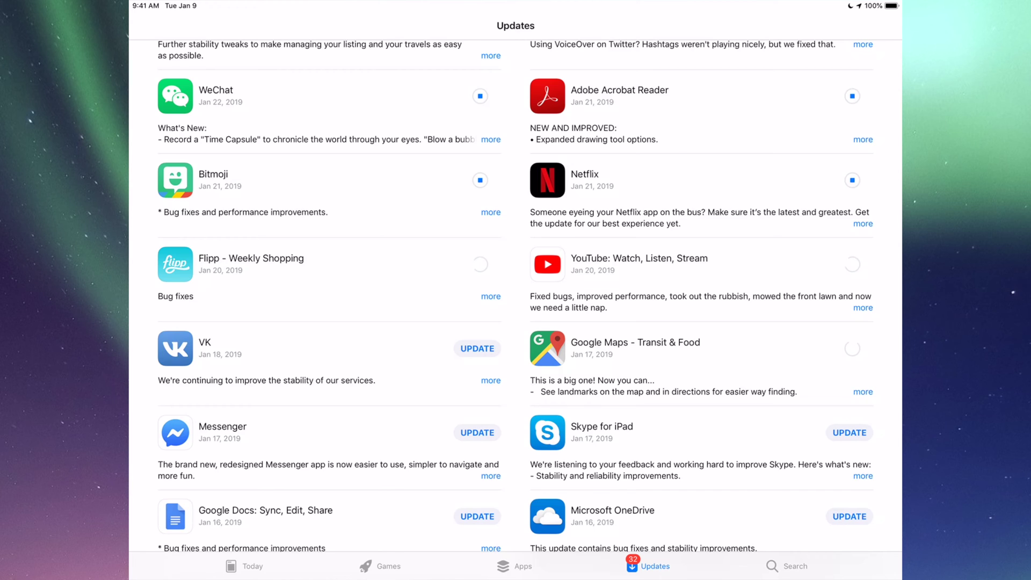
pyautogui.scroll(-3, 516, 296)
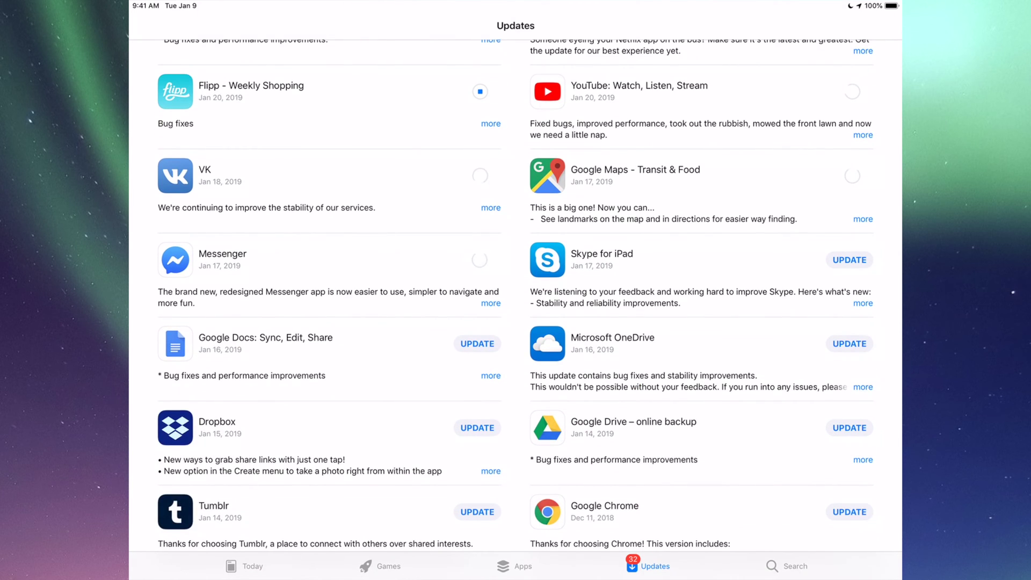
pyautogui.click(850, 260)
pyautogui.scroll(-2, 515, 295)
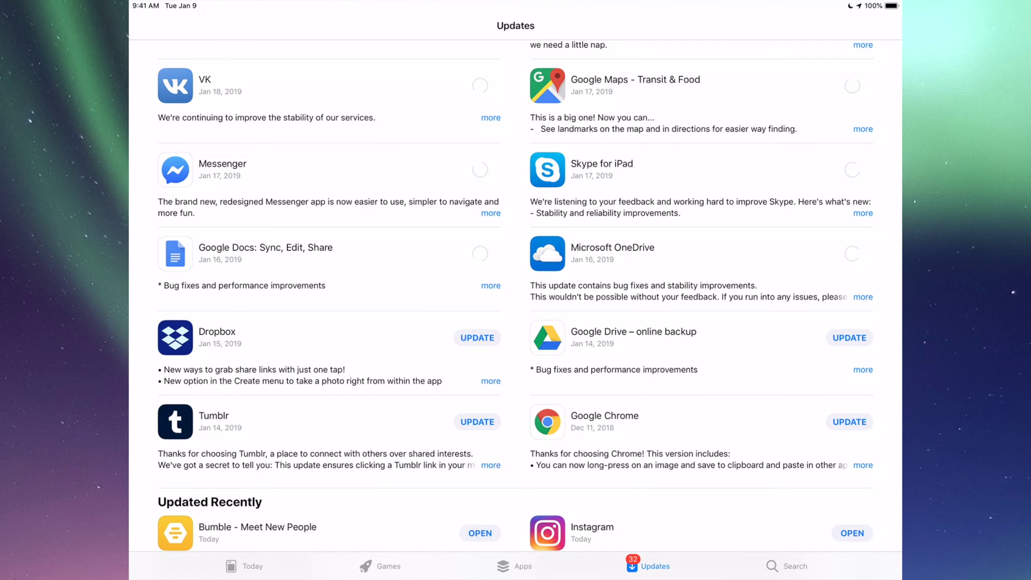
pyautogui.scroll(-2, 515, 295)
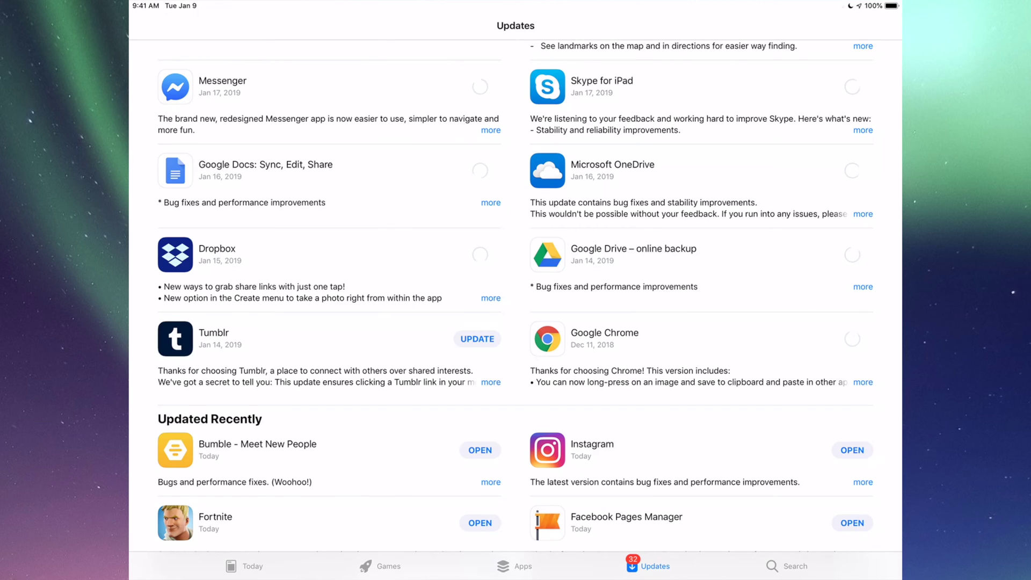
pyautogui.click(477, 339)
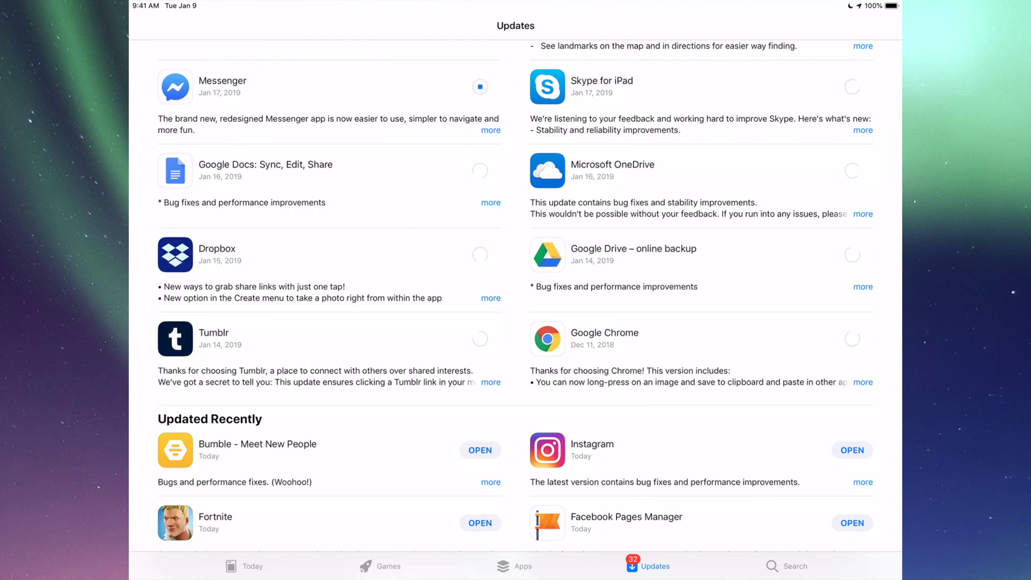
pyautogui.scroll(15, 516, 295)
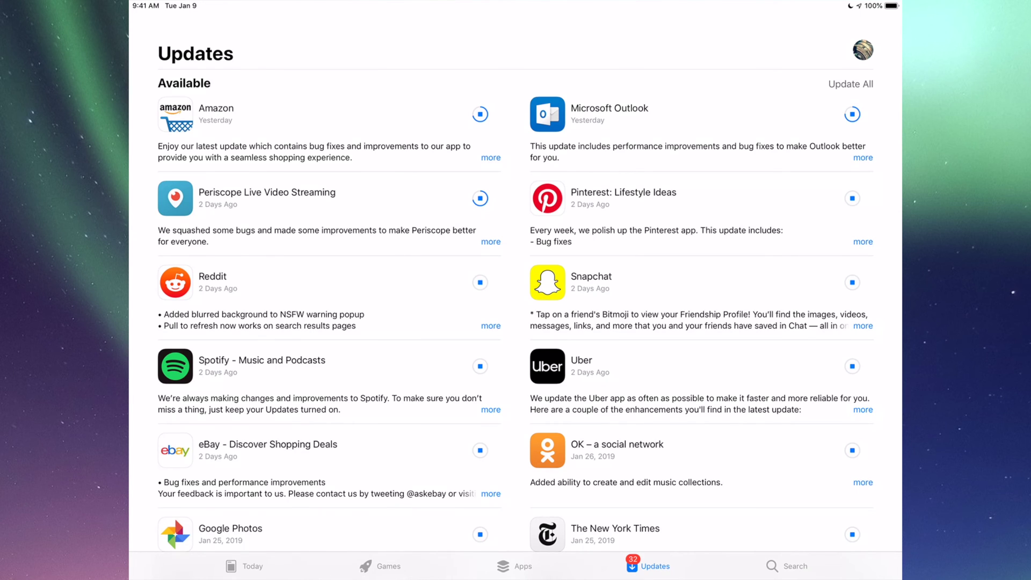
pyautogui.scroll(-5, 515, 295)
pyautogui.scroll(-5, 515, 295)
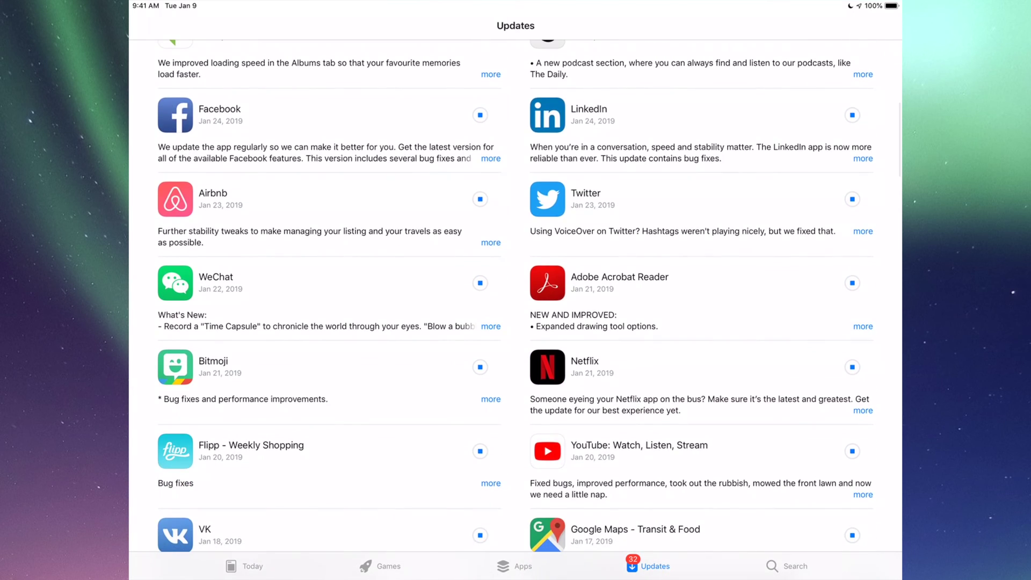
pyautogui.scroll(5, 516, 296)
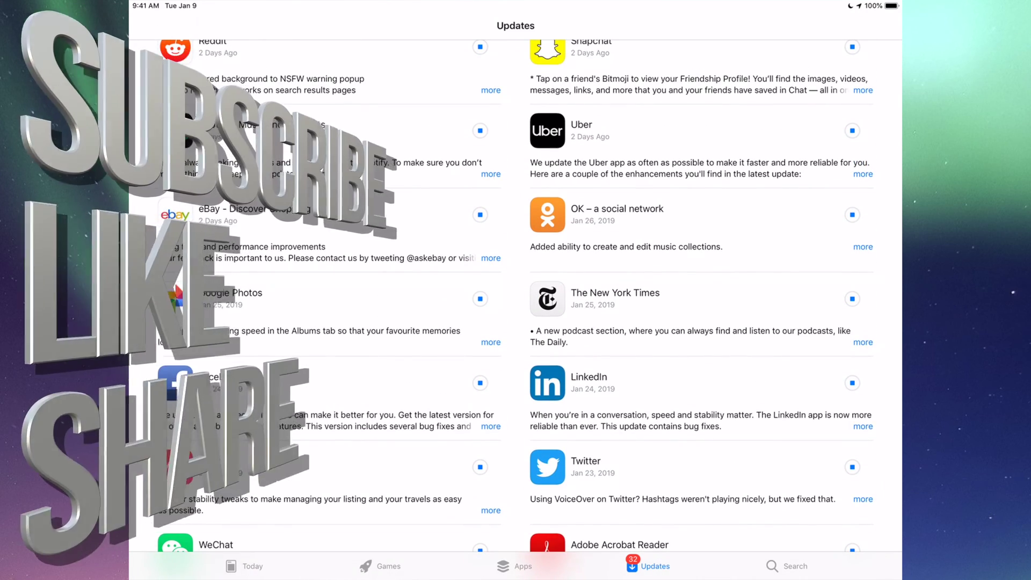
pyautogui.scroll(-5, 516, 296)
pyautogui.scroll(-3, 516, 296)
pyautogui.scroll(-3, 516, 296)
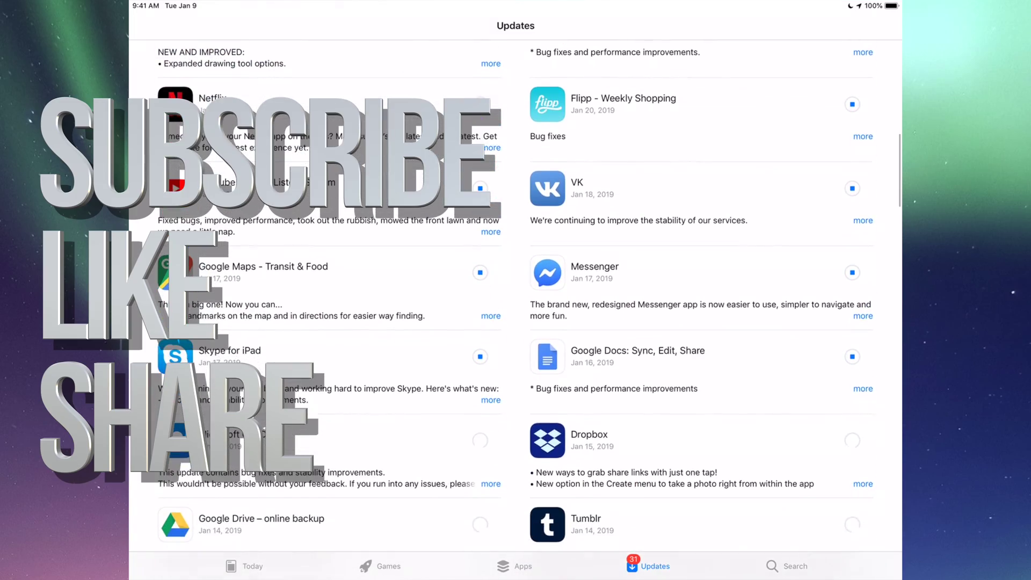
pyautogui.scroll(-5, 516, 295)
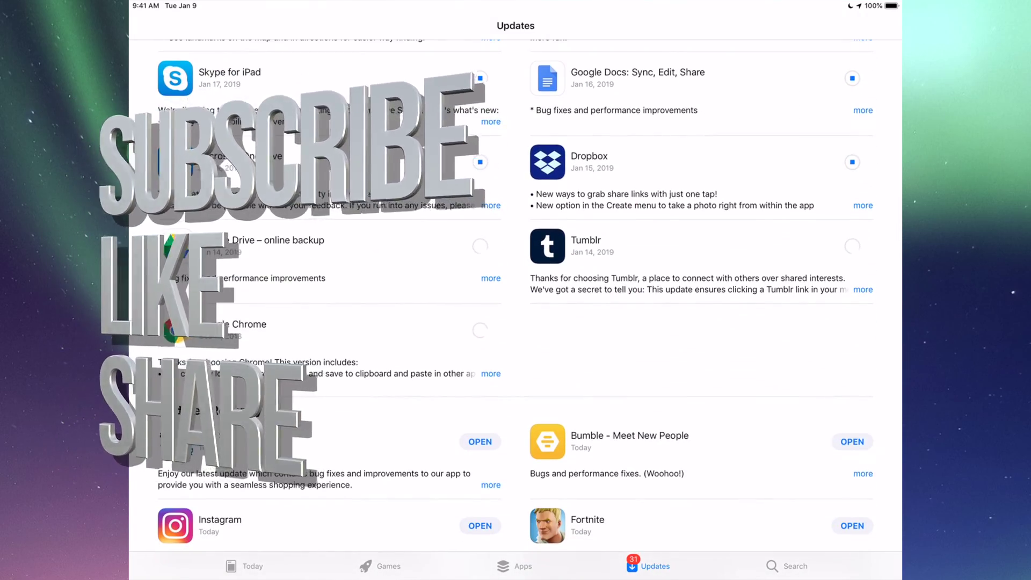